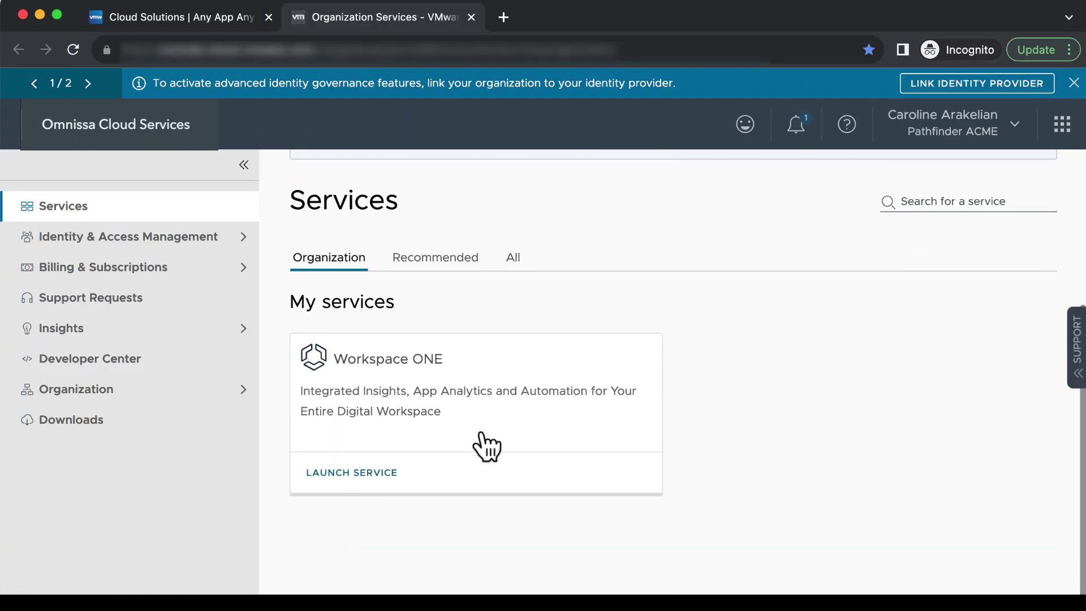
From Workspace ONE, open Horizon Cloud's Identity & Access SSO Configurations list, still empty
{"action": "left_click", "coordinate": [375, 474]}
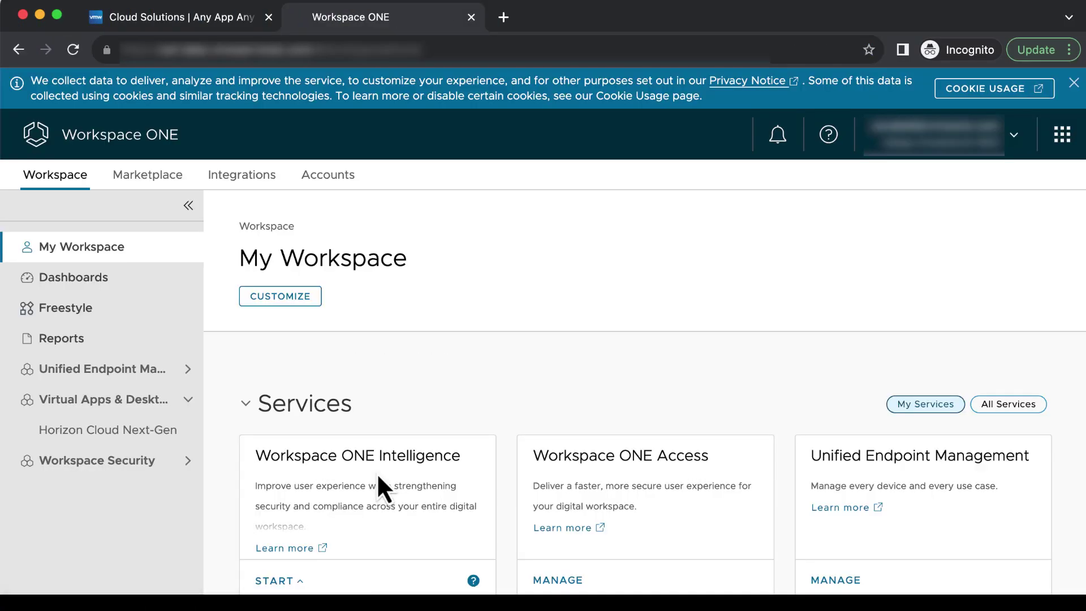
{"action": "scroll", "coordinate": [378, 487], "scroll_direction": "down", "scroll_amount": 5}
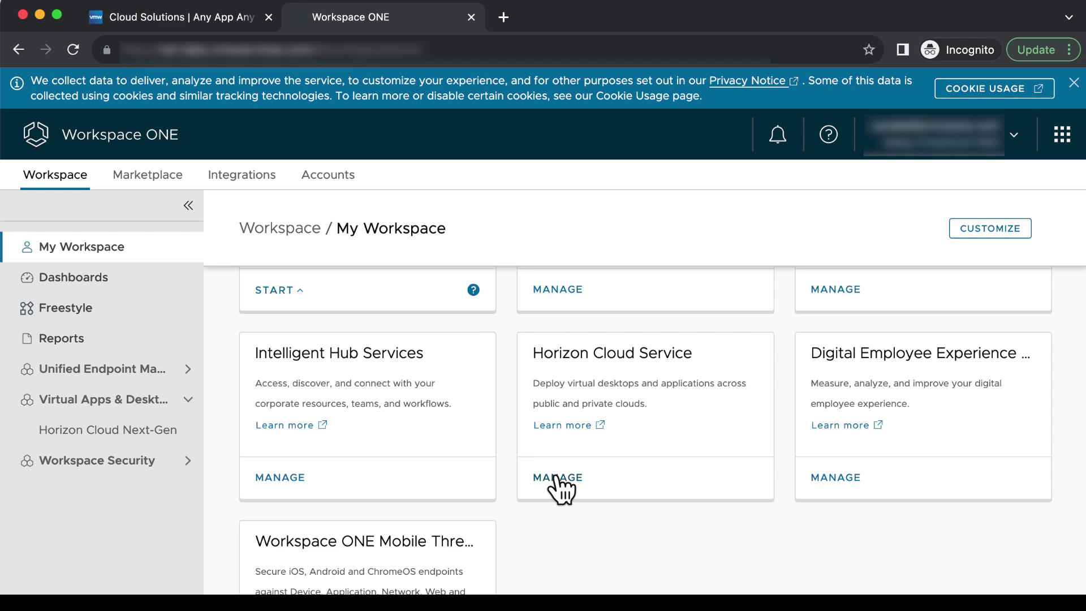
{"action": "left_click", "coordinate": [557, 480]}
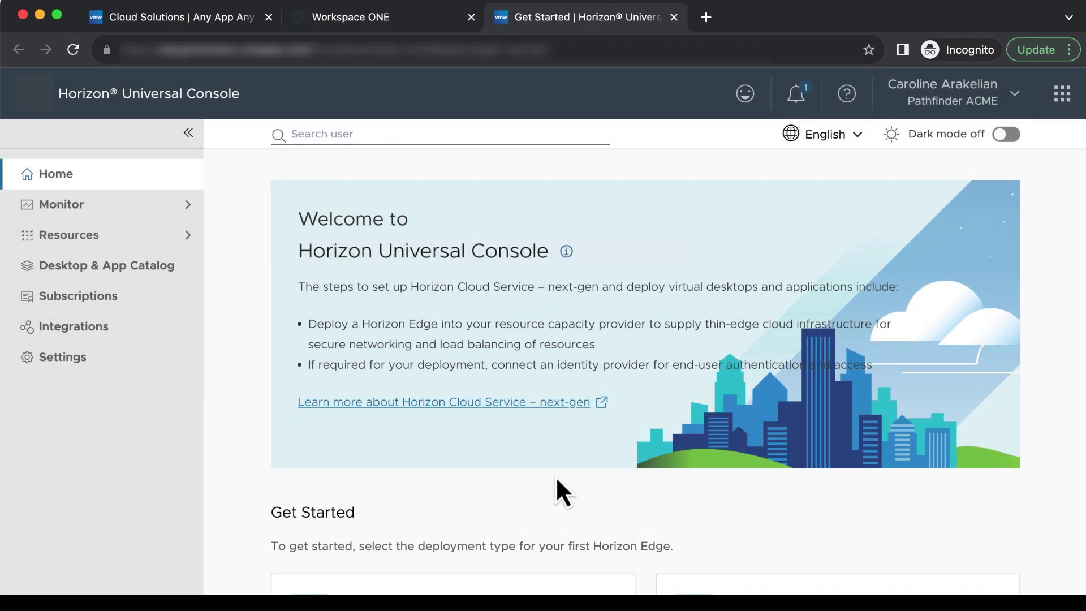
{"action": "left_click", "coordinate": [69, 340]}
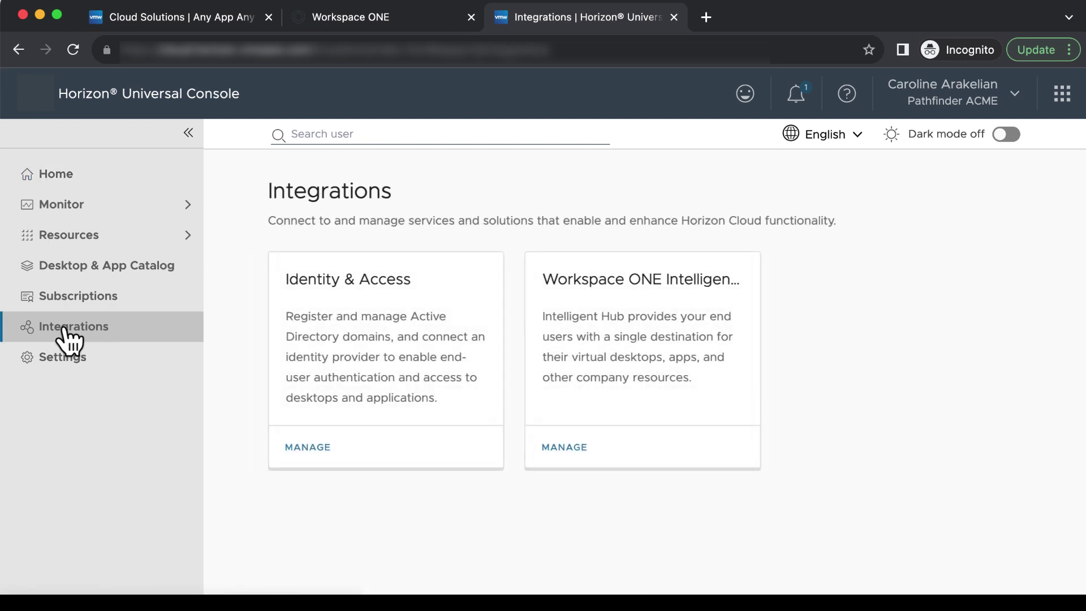
{"action": "left_click", "coordinate": [310, 448]}
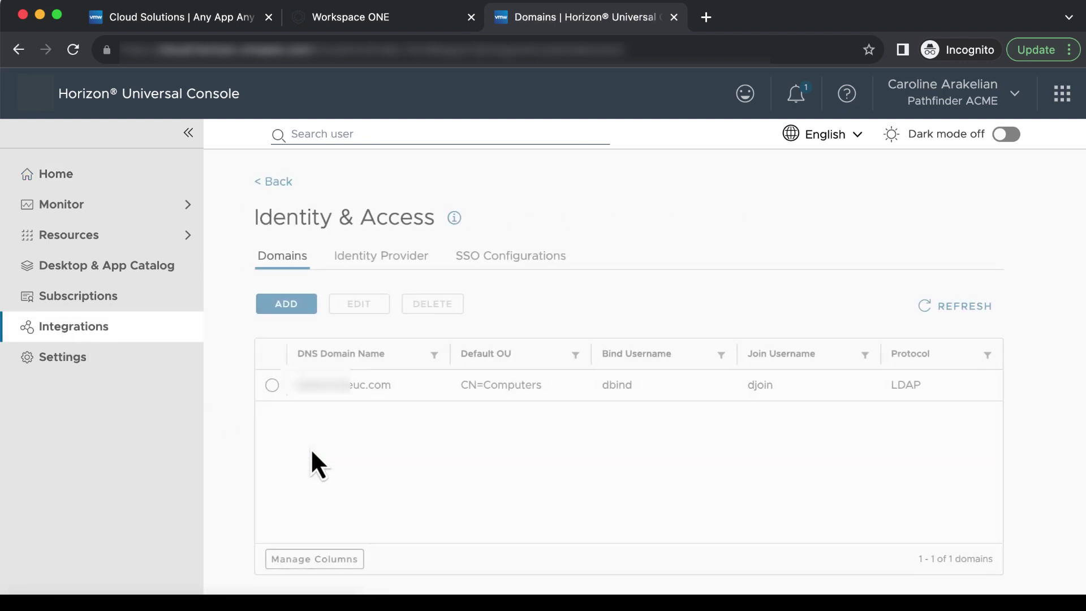
{"action": "left_click", "coordinate": [557, 263]}
{"action": "scroll", "coordinate": [549, 340], "scroll_direction": "down", "scroll_amount": 2}
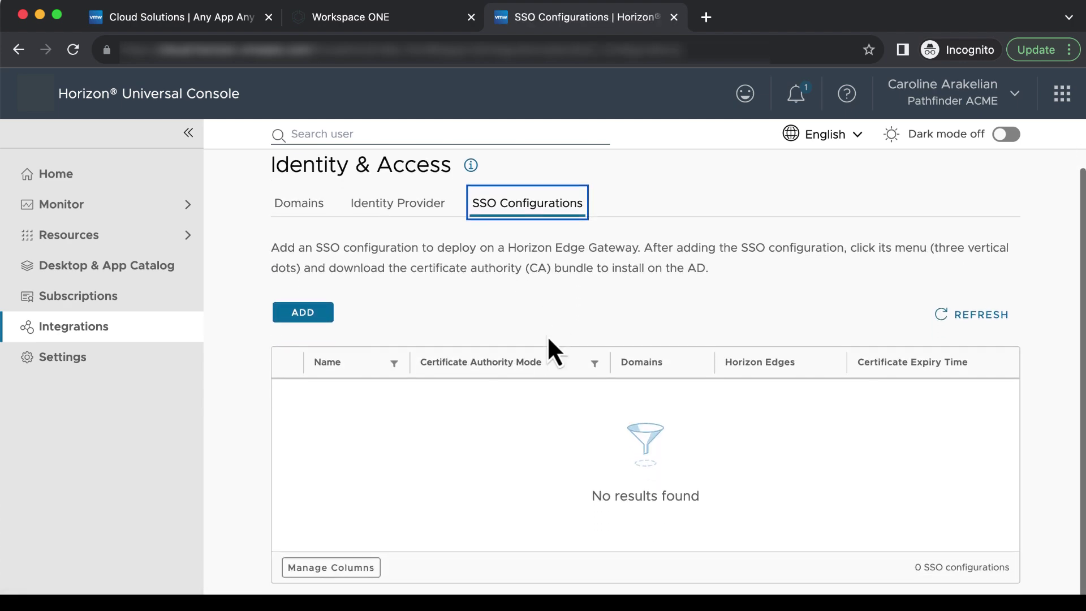
Start a new SSO configuration and paste in its name ending in c1-sso
{"action": "left_click", "coordinate": [306, 317]}
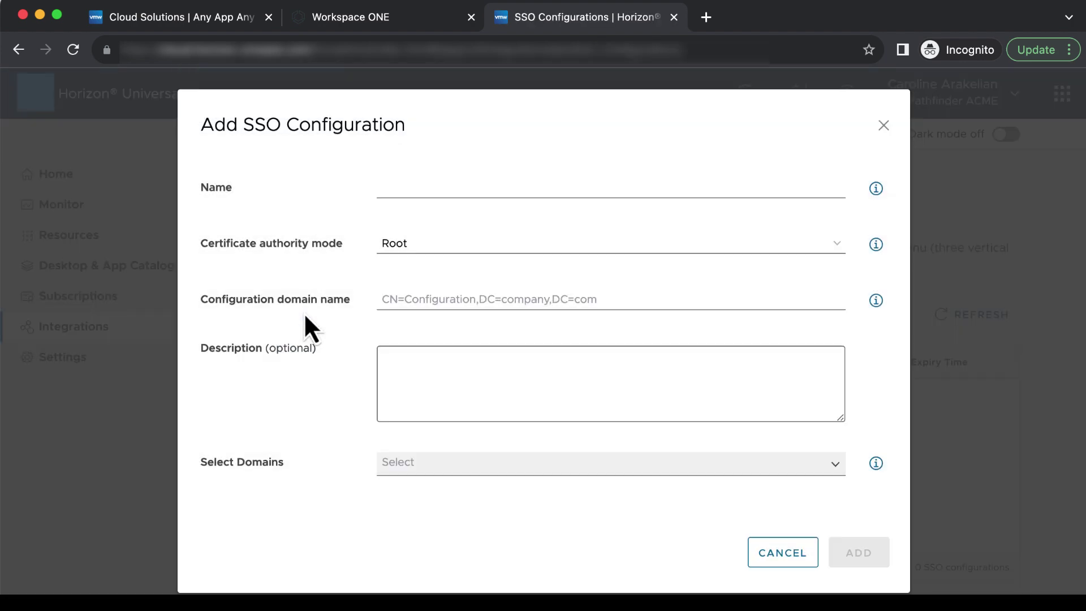
{"action": "left_click", "coordinate": [560, 185]}
{"action": "key", "text": "ctrl+v"}
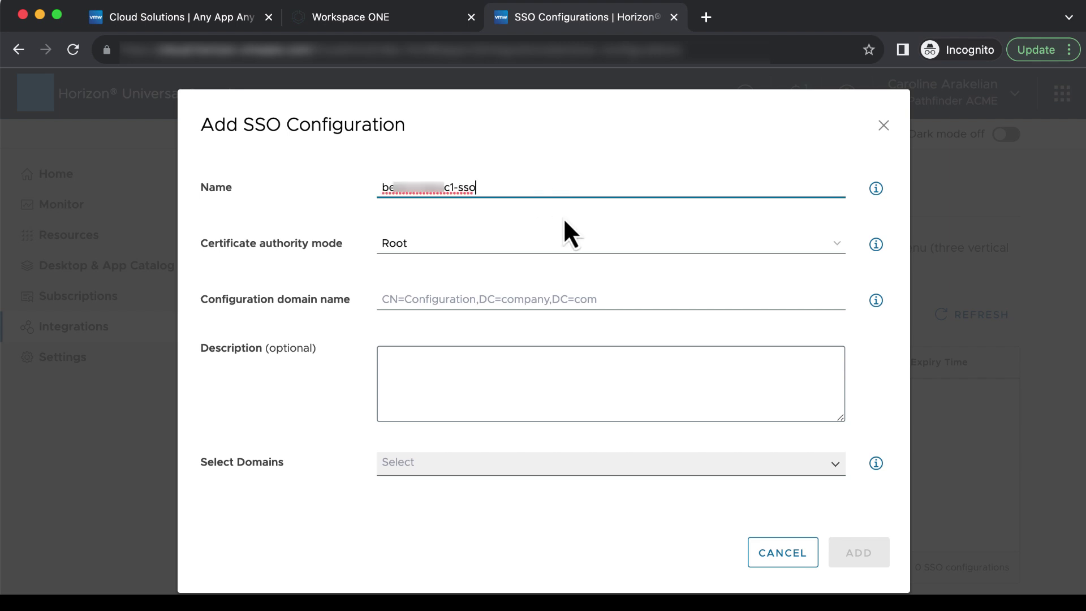
Review the Certificate authority mode and Configuration domain name explanations, then select the domain name field
{"action": "left_click", "coordinate": [876, 245]}
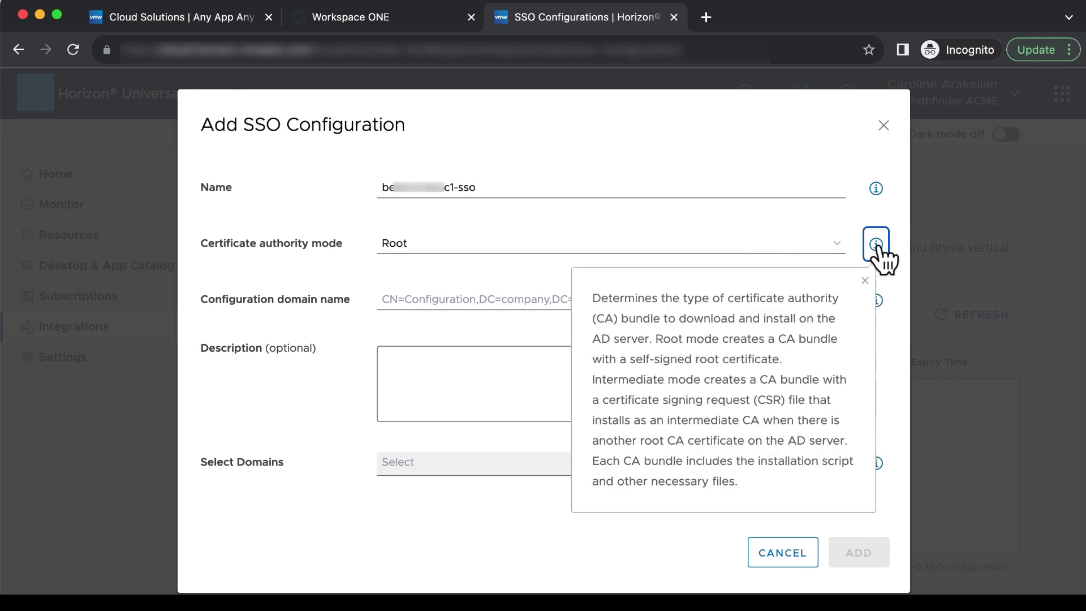
{"action": "left_click", "coordinate": [900, 341]}
{"action": "left_click", "coordinate": [877, 300]}
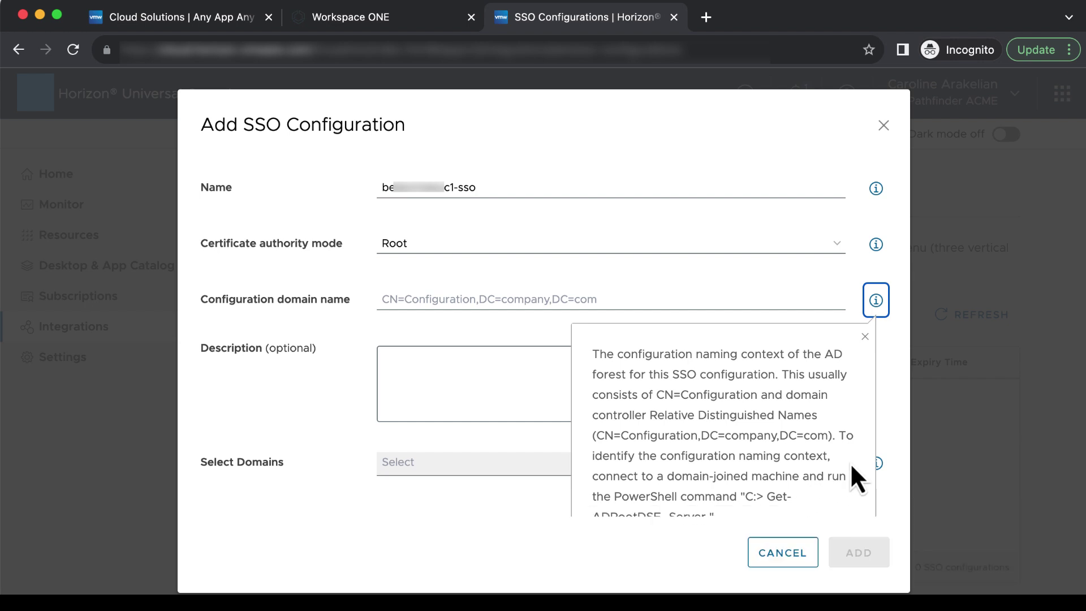
{"action": "left_click", "coordinate": [896, 443]}
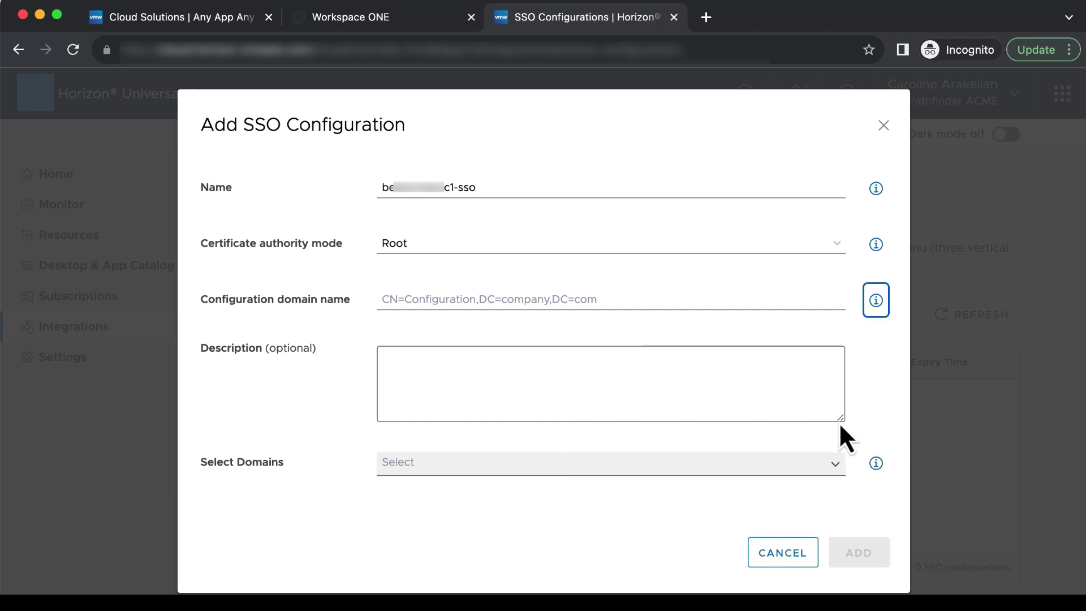
{"action": "left_click", "coordinate": [449, 298]}
Enter CN=Configuration,DC=b,DC=com as domain name, select the registered domain, and add the configuration
{"action": "type", "text": "C"}
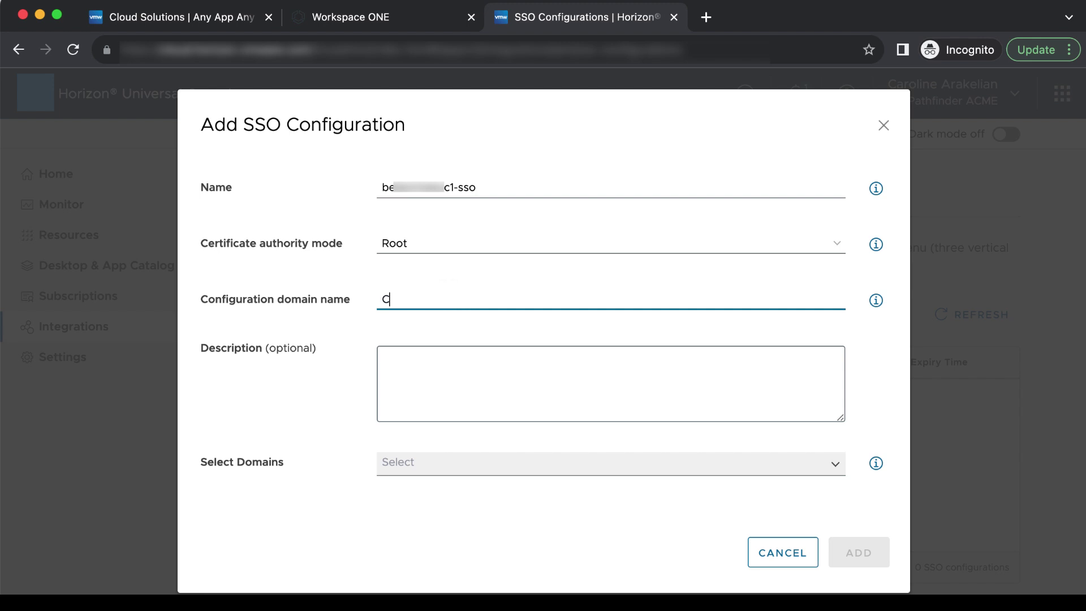
{"action": "type", "text": "N=Configuration,DC=b,"}
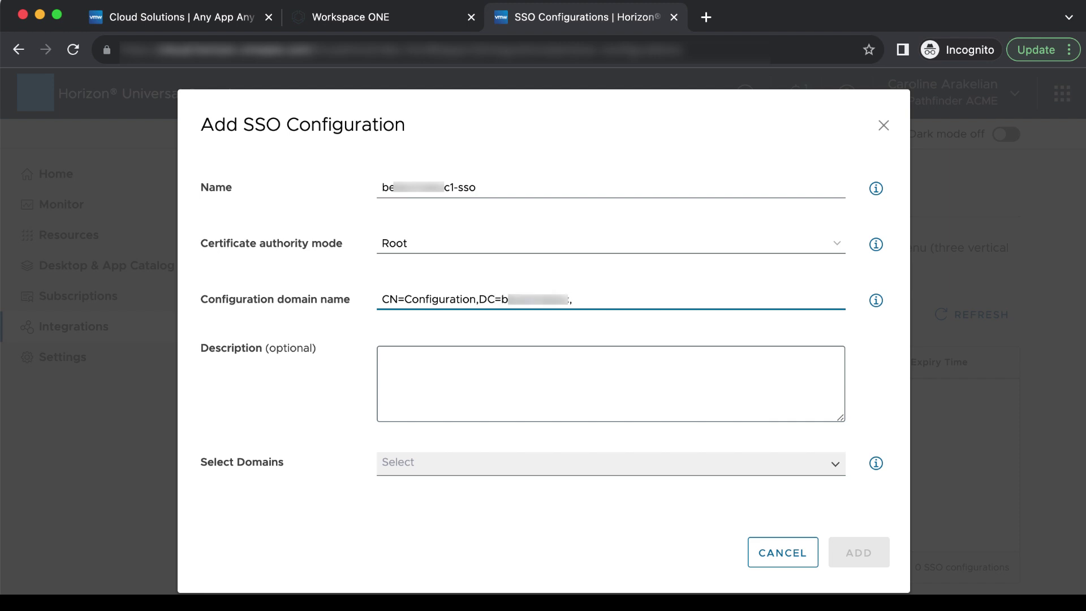
{"action": "type", "text": "DC=com"}
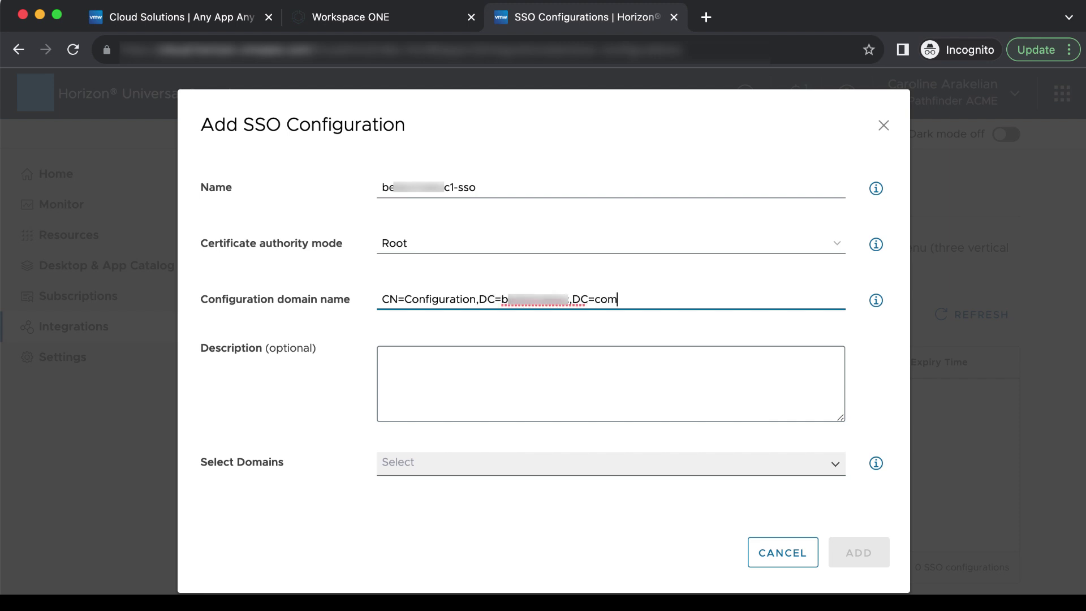
{"action": "left_click", "coordinate": [834, 468]}
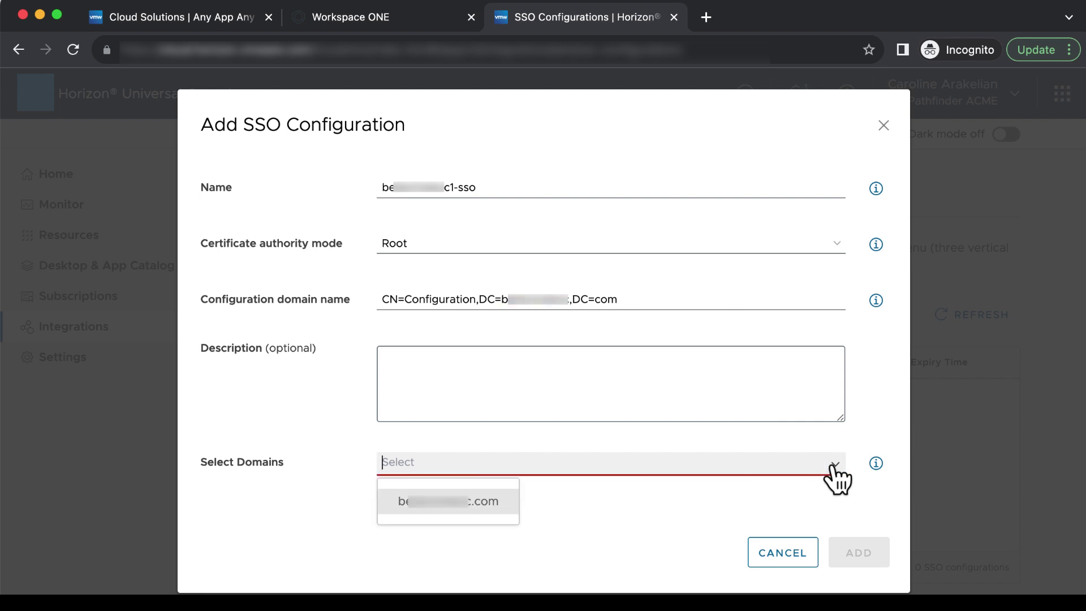
{"action": "left_click", "coordinate": [463, 505]}
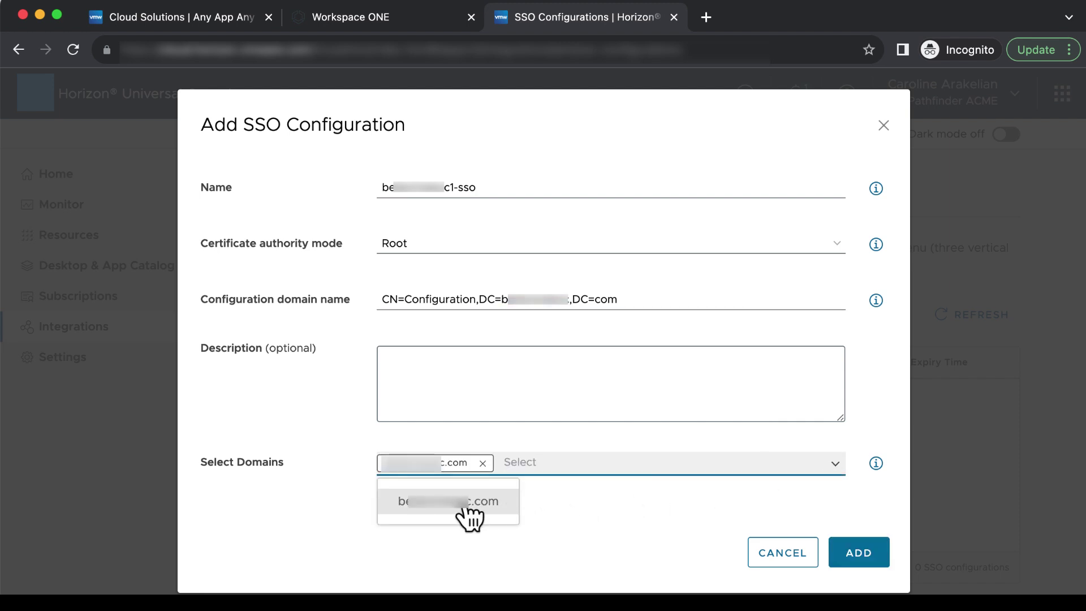
{"action": "left_click", "coordinate": [864, 560]}
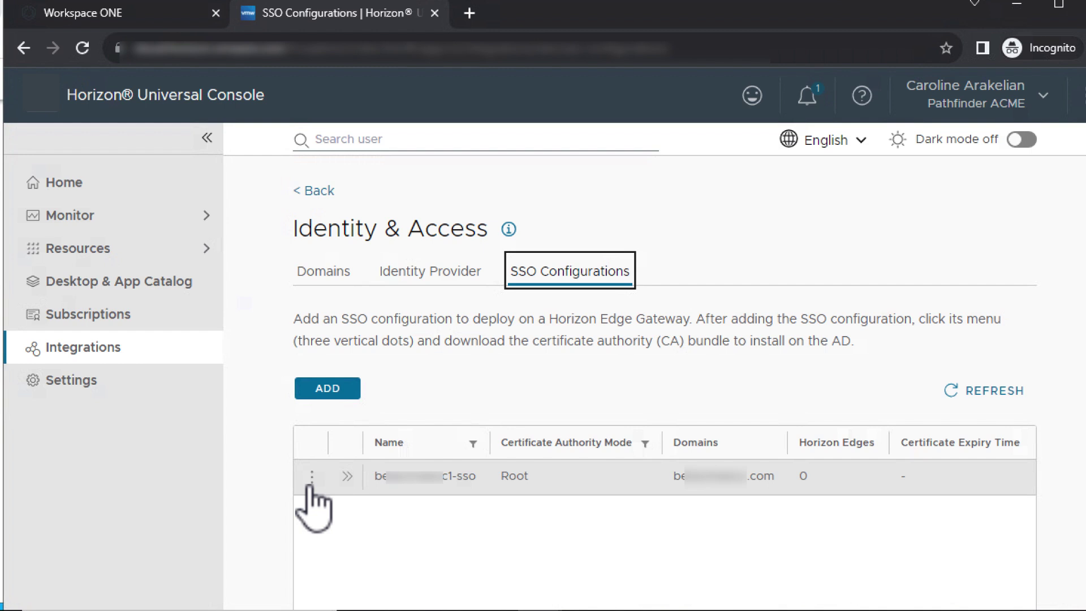
Download the c1-sso configuration's CA bundle zip and show it in its Downloads folder
{"action": "left_click", "coordinate": [311, 475]}
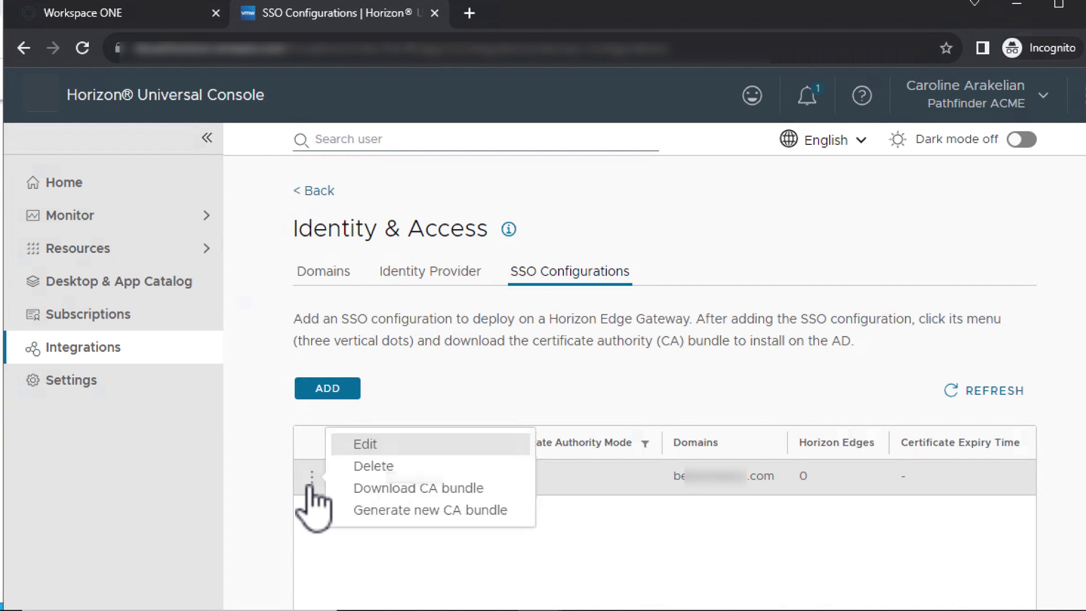
{"action": "left_click", "coordinate": [403, 491]}
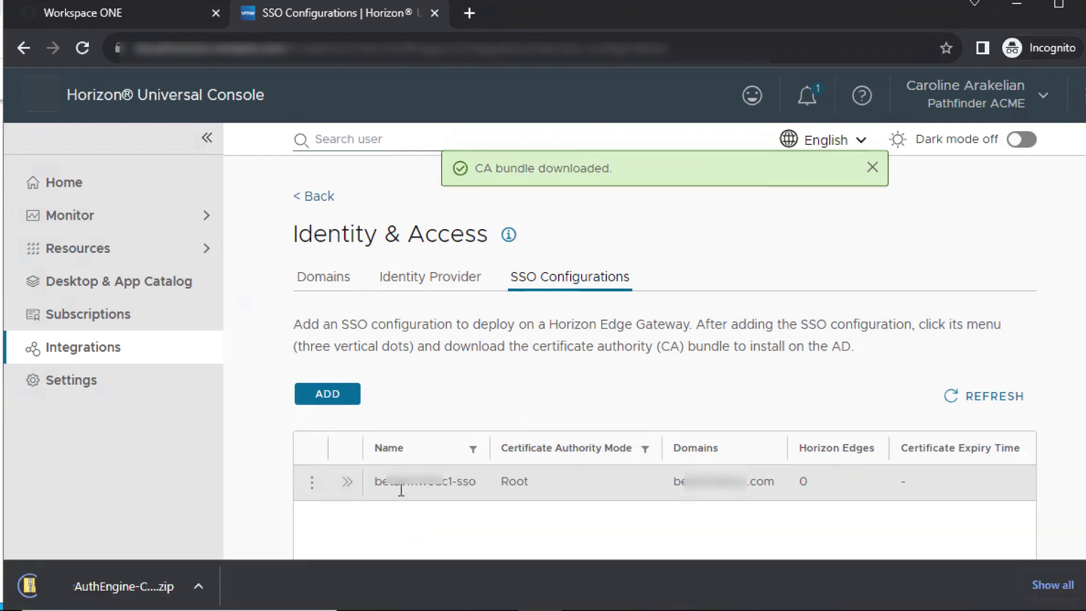
{"action": "left_click", "coordinate": [199, 585]}
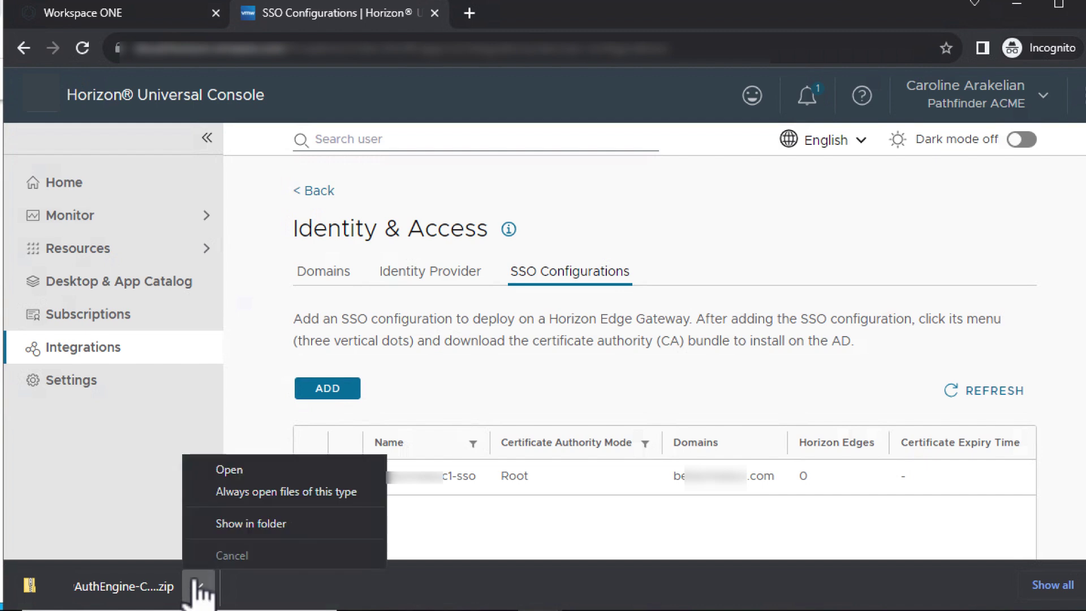
{"action": "left_click", "coordinate": [221, 521]}
Extract the CA bundle zip into C:\temp\temp\bundle-sso
{"action": "right_click", "coordinate": [470, 182]}
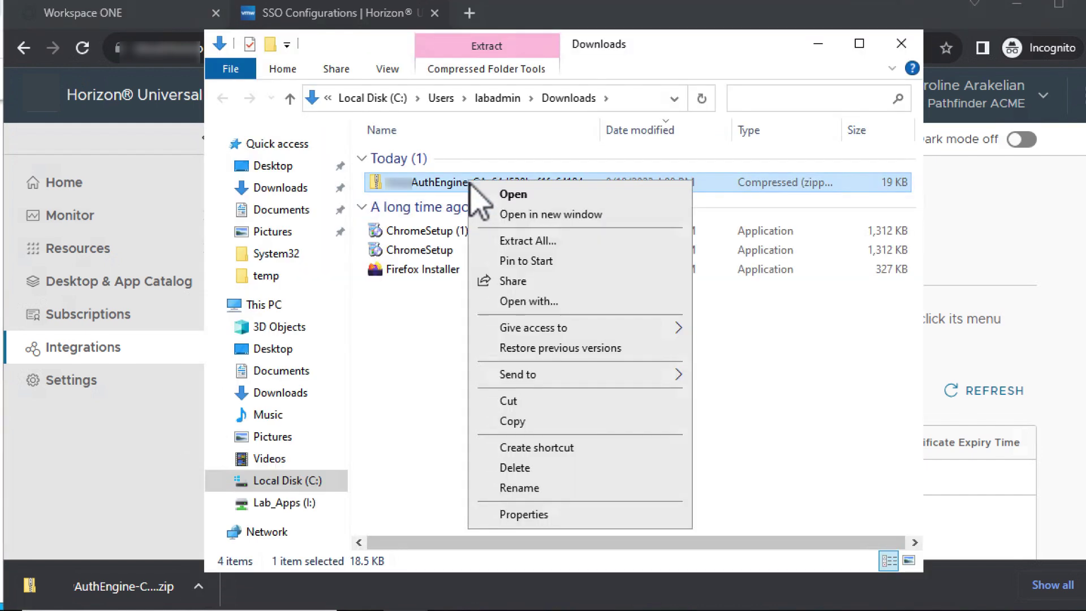
{"action": "left_click", "coordinate": [522, 241]}
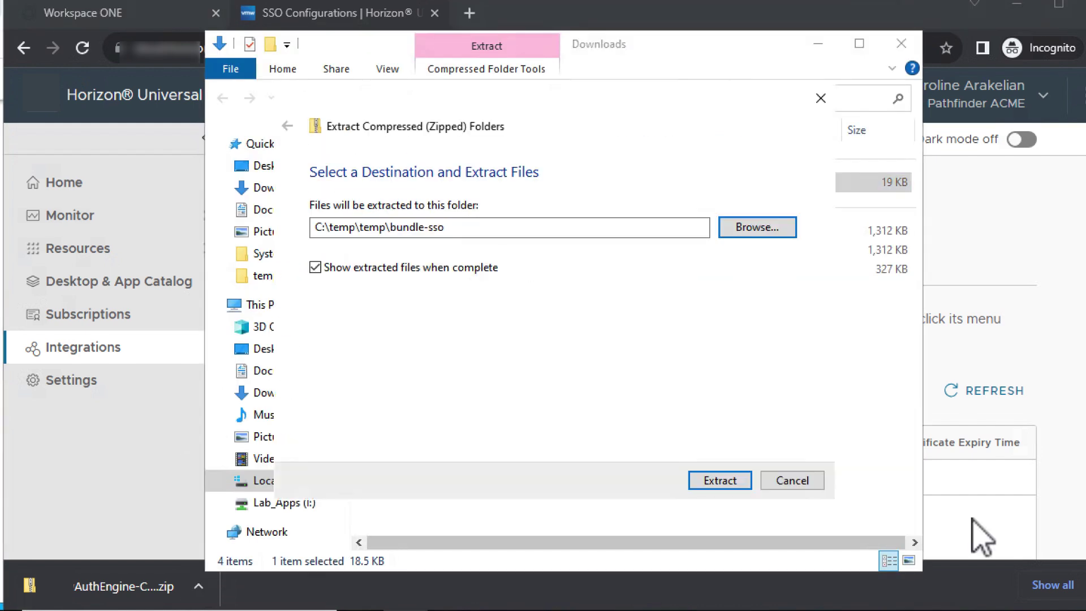
{"action": "left_click", "coordinate": [720, 480]}
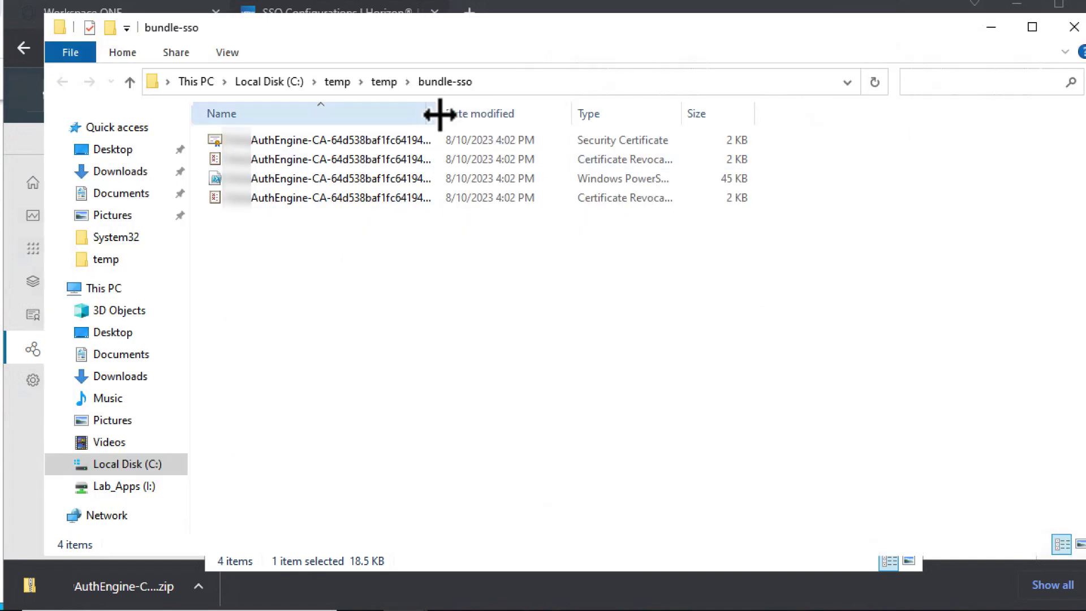
Widen the Name column and turn on file name extensions to show the four files
{"action": "left_click_drag", "start_coordinate": [441, 113], "coordinate": [625, 109]}
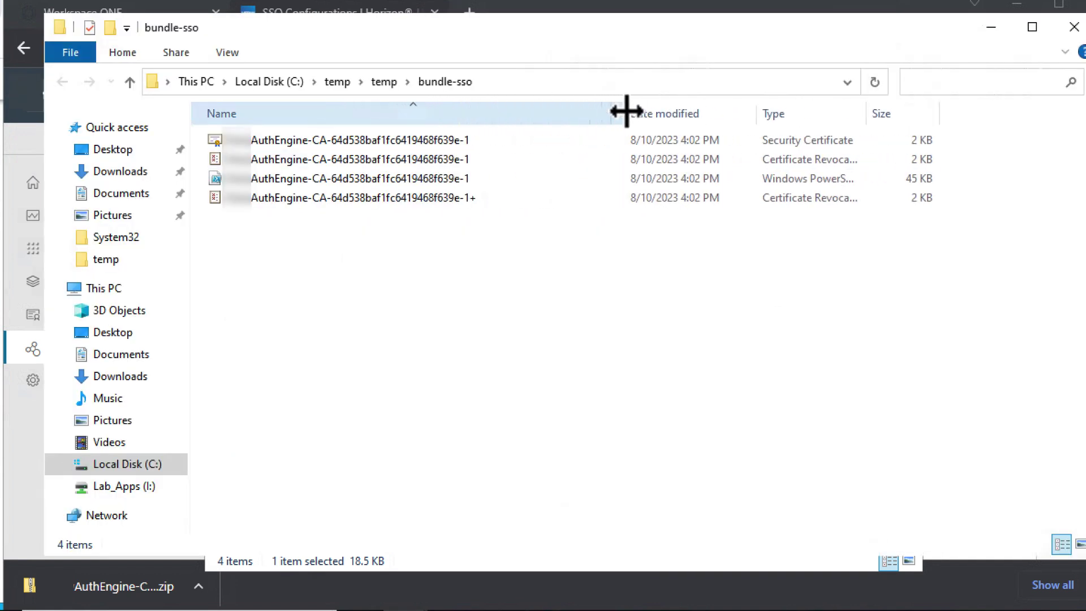
{"action": "left_click", "coordinate": [228, 52]}
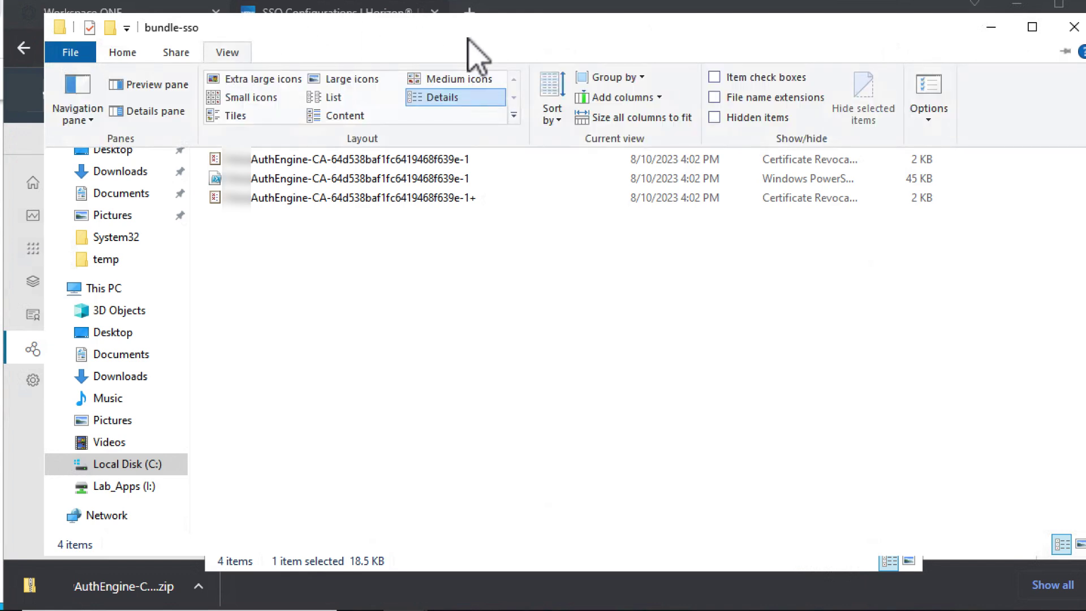
{"action": "left_click", "coordinate": [715, 98]}
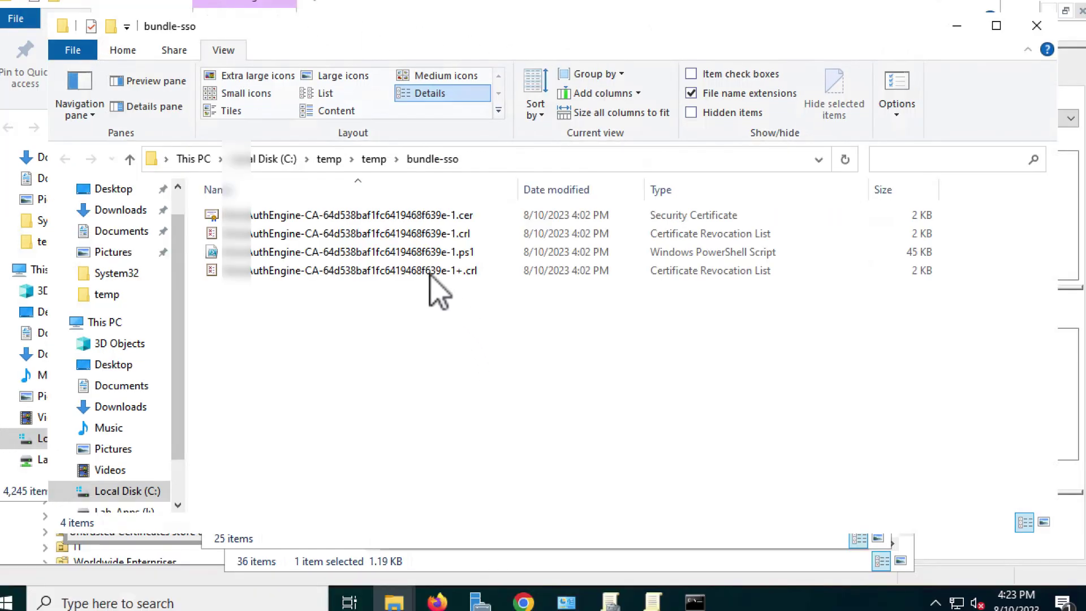
Run the extracted .ps1 script with PowerShell, accepting the execution policy change with y
{"action": "right_click", "coordinate": [408, 252]}
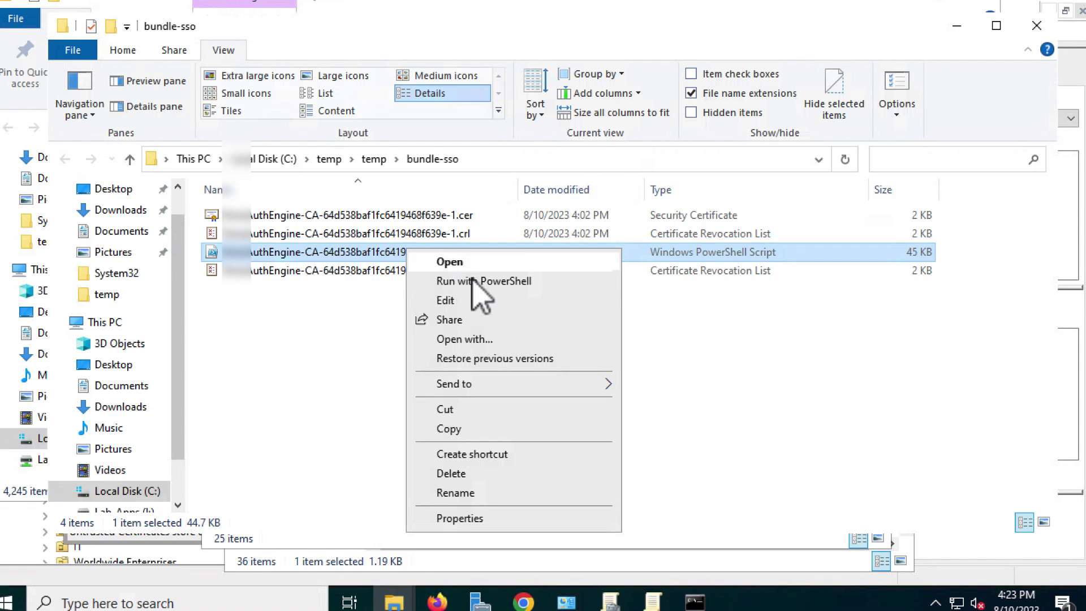
{"action": "left_click", "coordinate": [490, 281]}
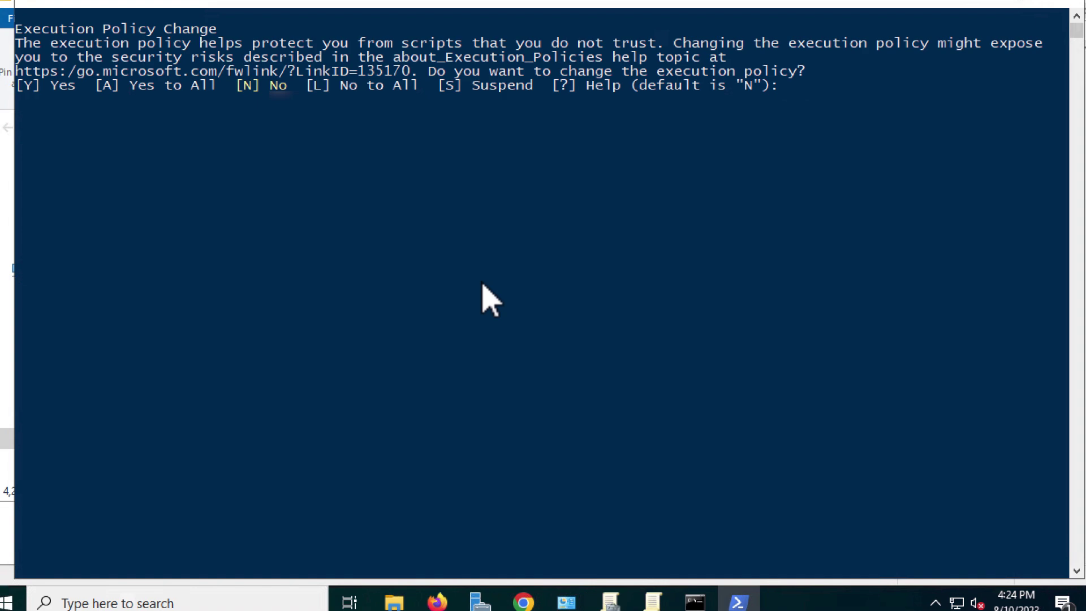
{"action": "type", "text": "y"}
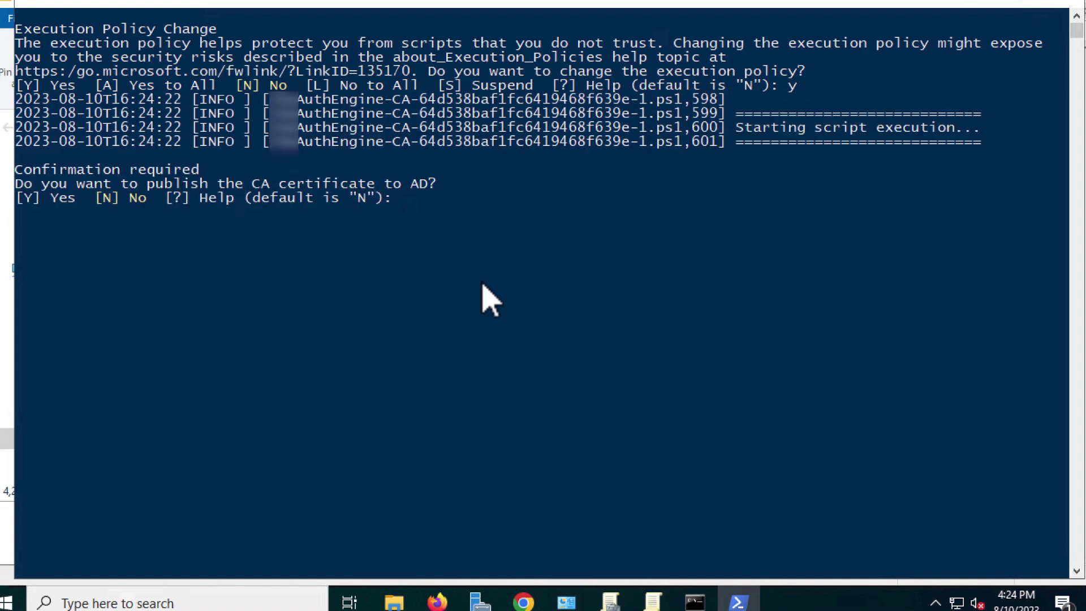
{"action": "type", "text": "y"}
{"action": "key", "text": "Return"}
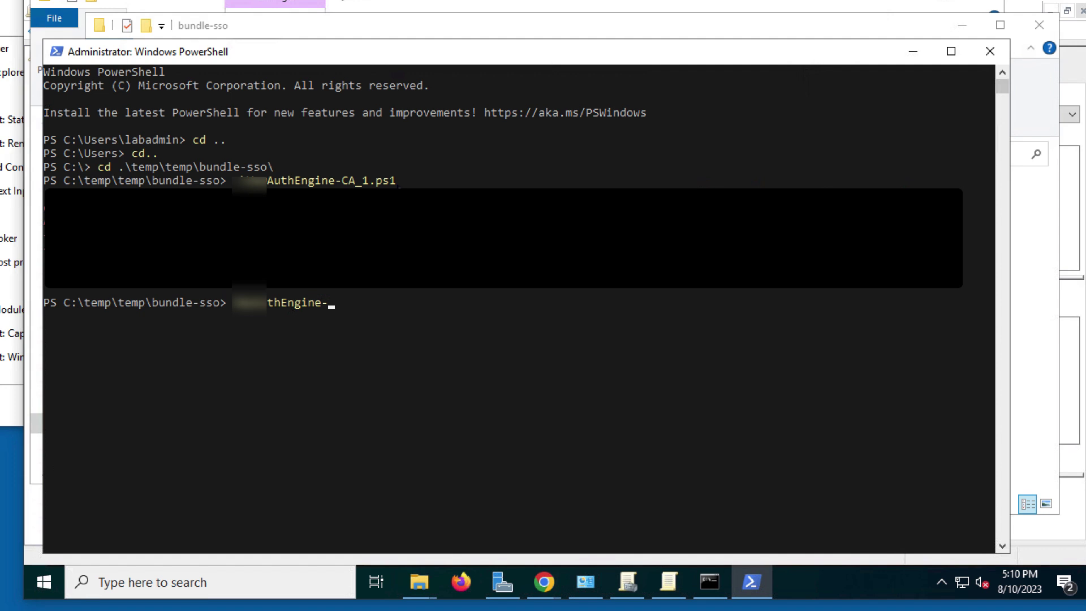
Rerun the .ps1 script from the bundle-sso prompt and confirm publishing the CA certificate with y
{"action": "key", "text": "Tab"}
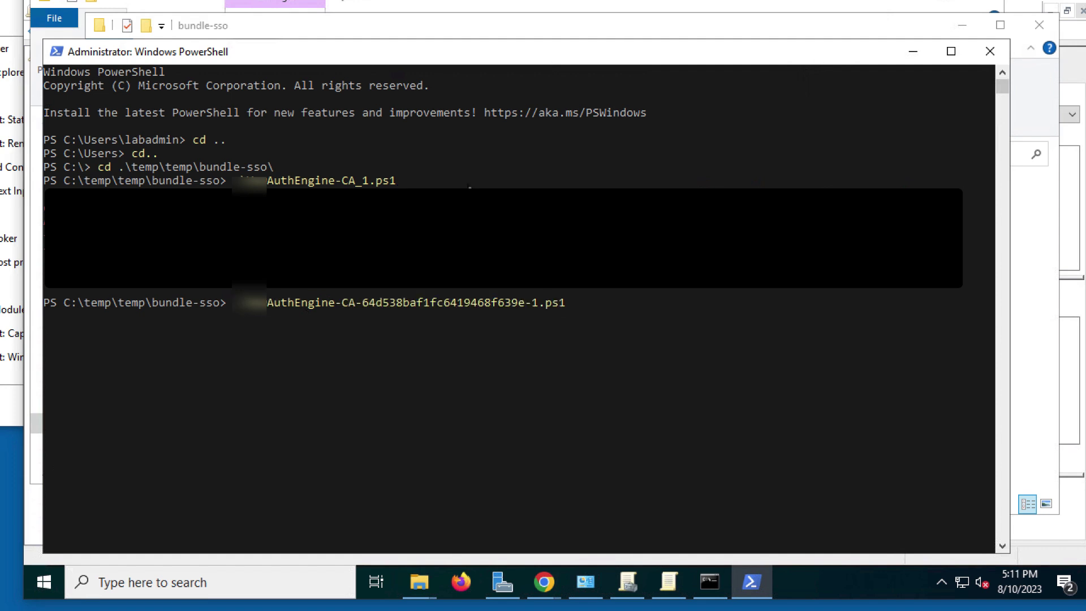
{"action": "key", "text": "Return"}
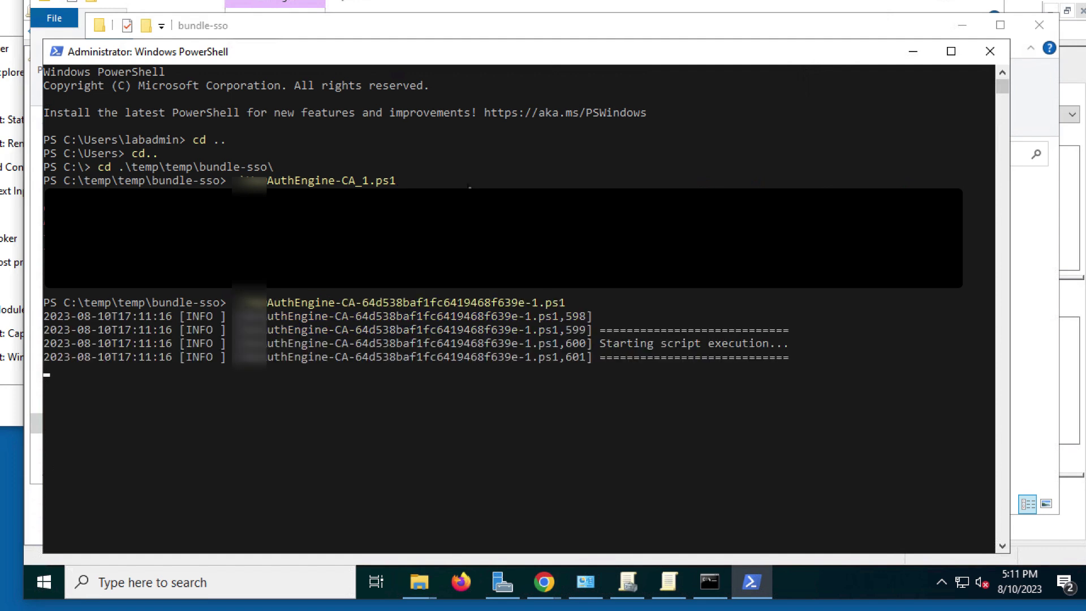
{"action": "type", "text": "y"}
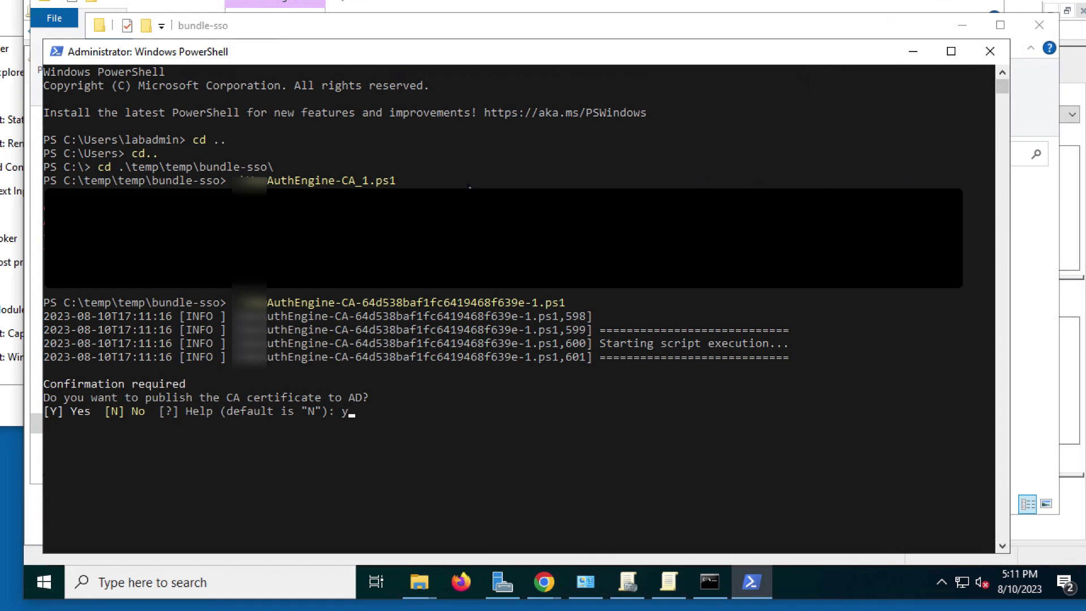
{"action": "key", "text": "Return"}
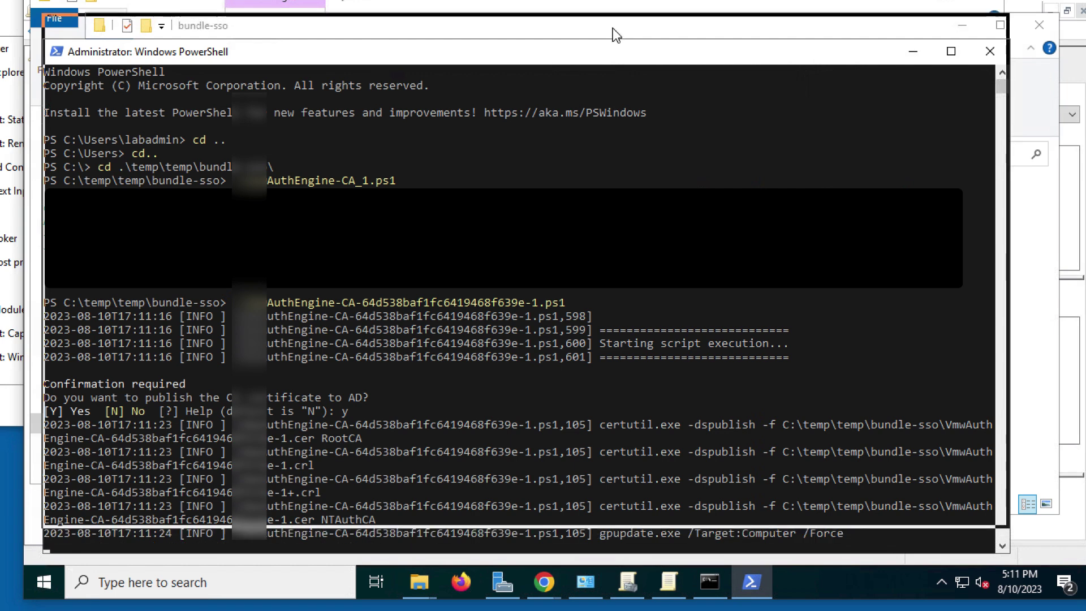
{"action": "left_click_drag", "start_coordinate": [612, 27], "coordinate": [612, 27]}
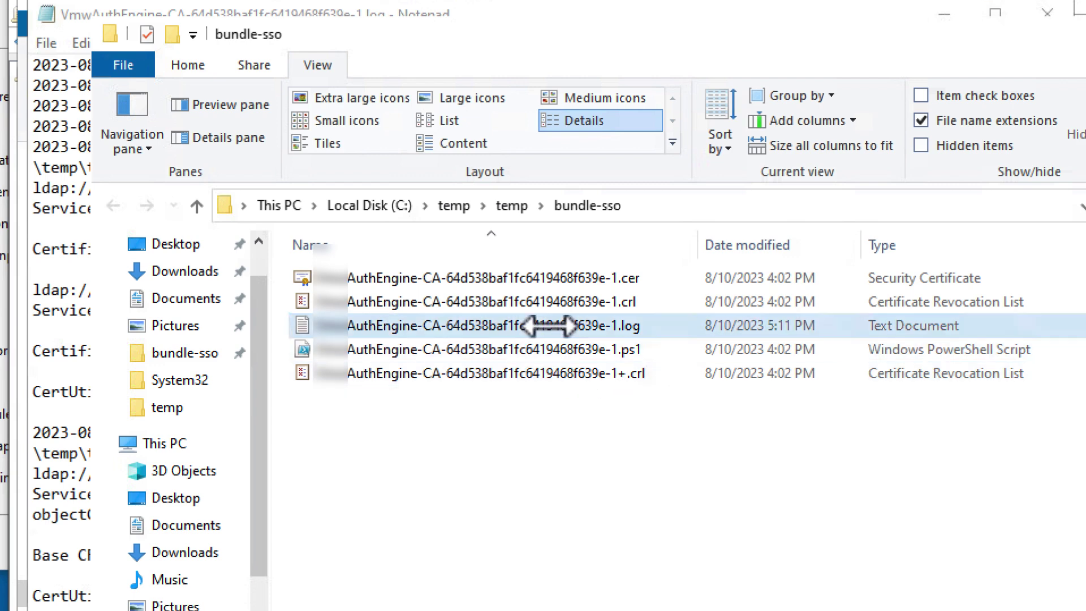
Open the script's .log file in Notepad and scroll through the certutil and gpupdate results
{"action": "double_click", "coordinate": [549, 325]}
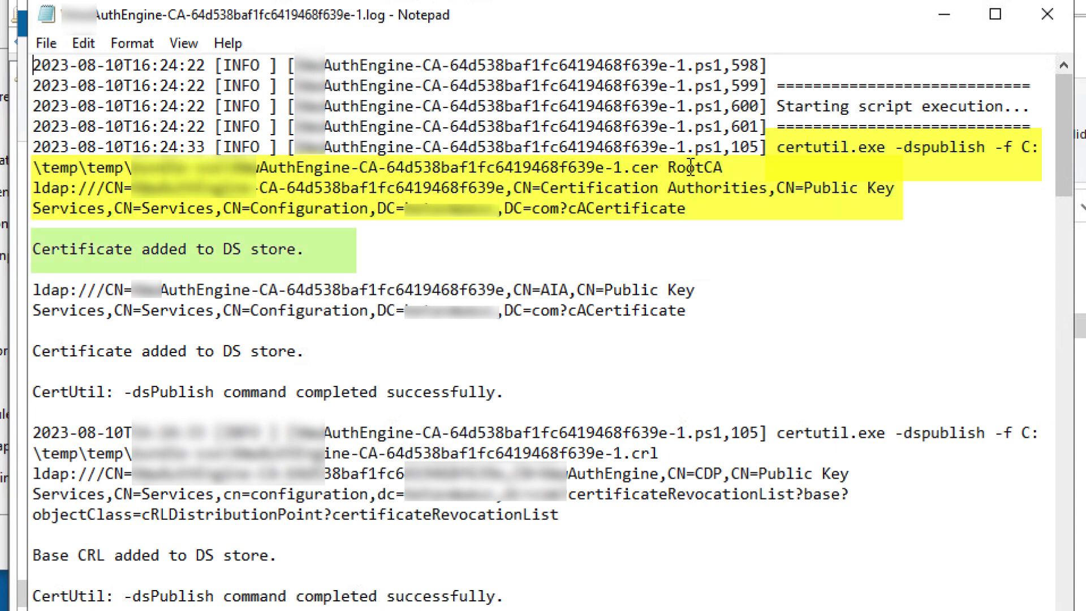
{"action": "scroll", "coordinate": [691, 168], "scroll_direction": "down", "scroll_amount": 4}
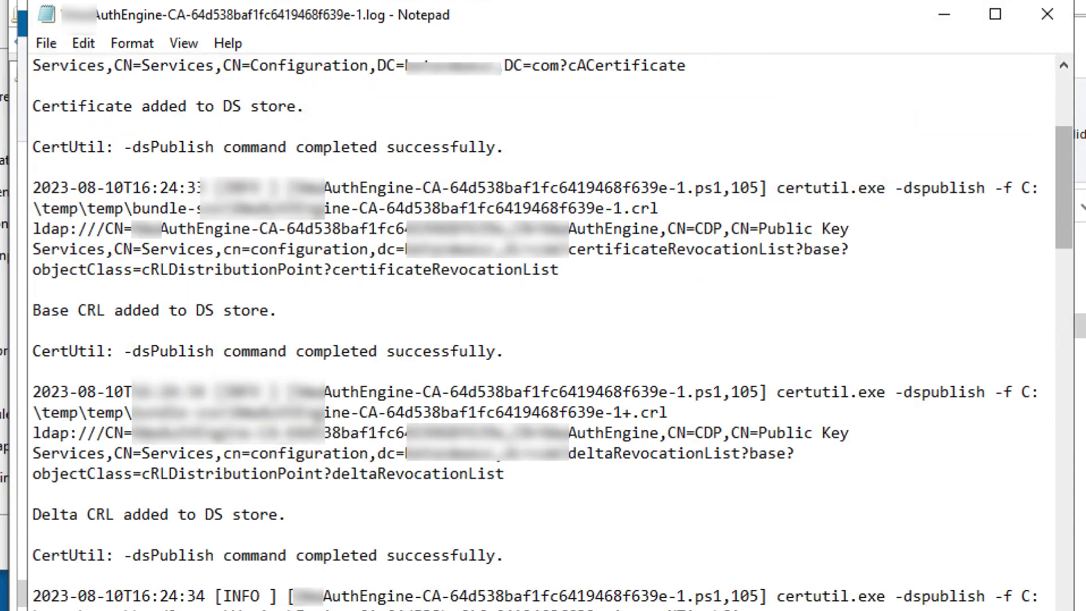
{"action": "scroll", "coordinate": [552, 331], "scroll_direction": "down", "scroll_amount": 1}
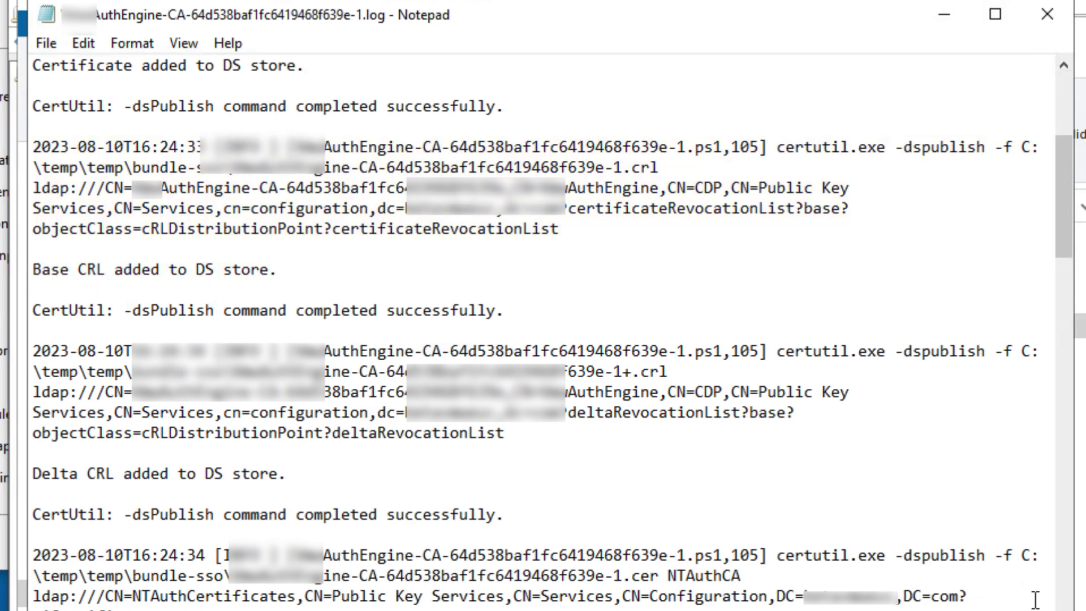
{"action": "scroll", "coordinate": [1031, 591], "scroll_direction": "down", "scroll_amount": 4}
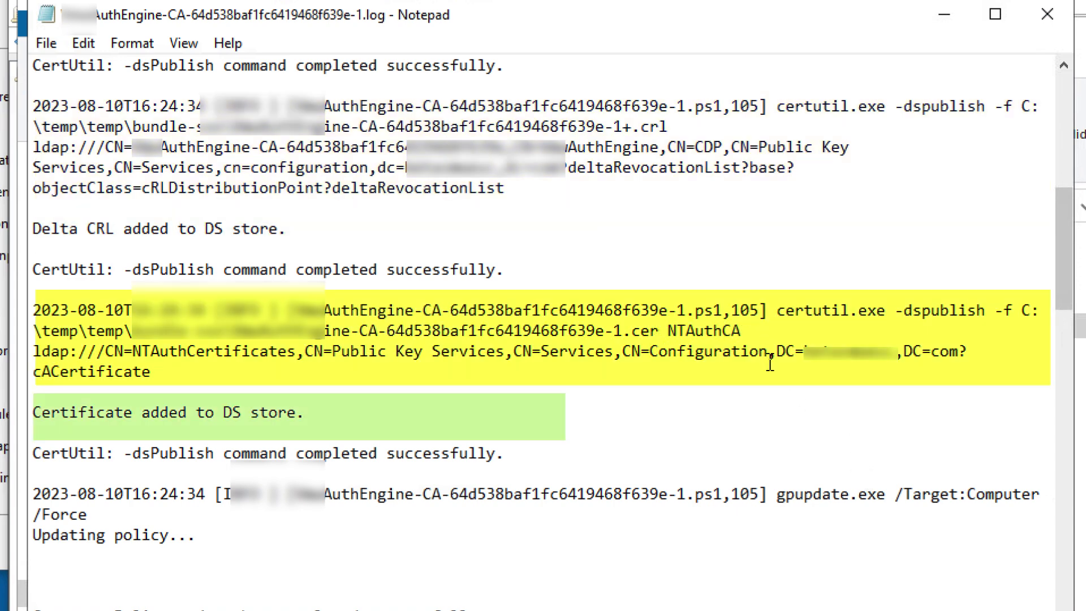
{"action": "scroll", "coordinate": [770, 362], "scroll_direction": "down", "scroll_amount": 4}
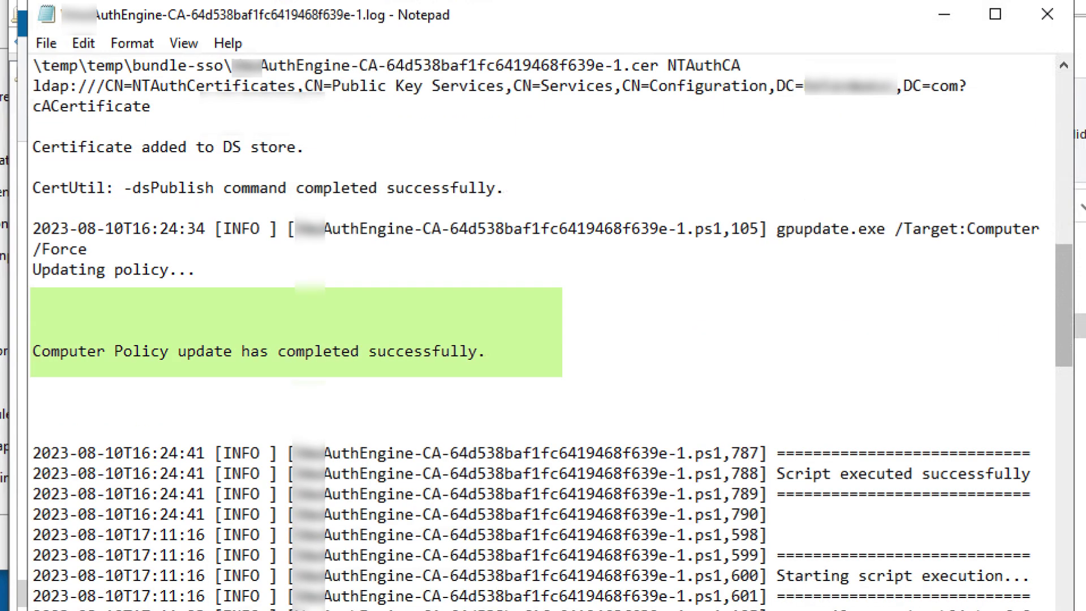
{"action": "scroll", "coordinate": [543, 334], "scroll_direction": "down", "scroll_amount": 1}
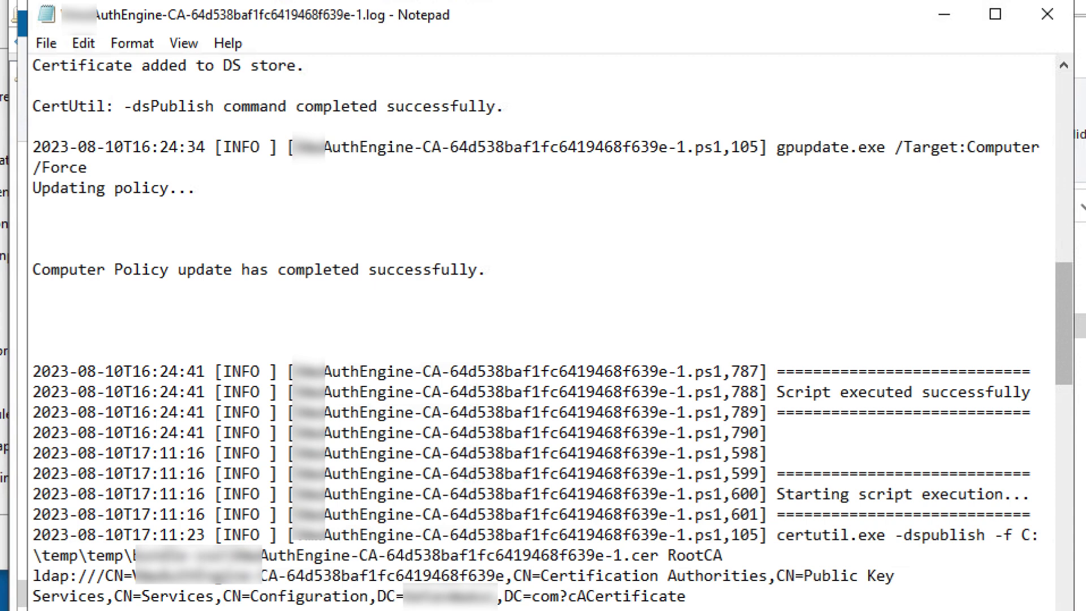